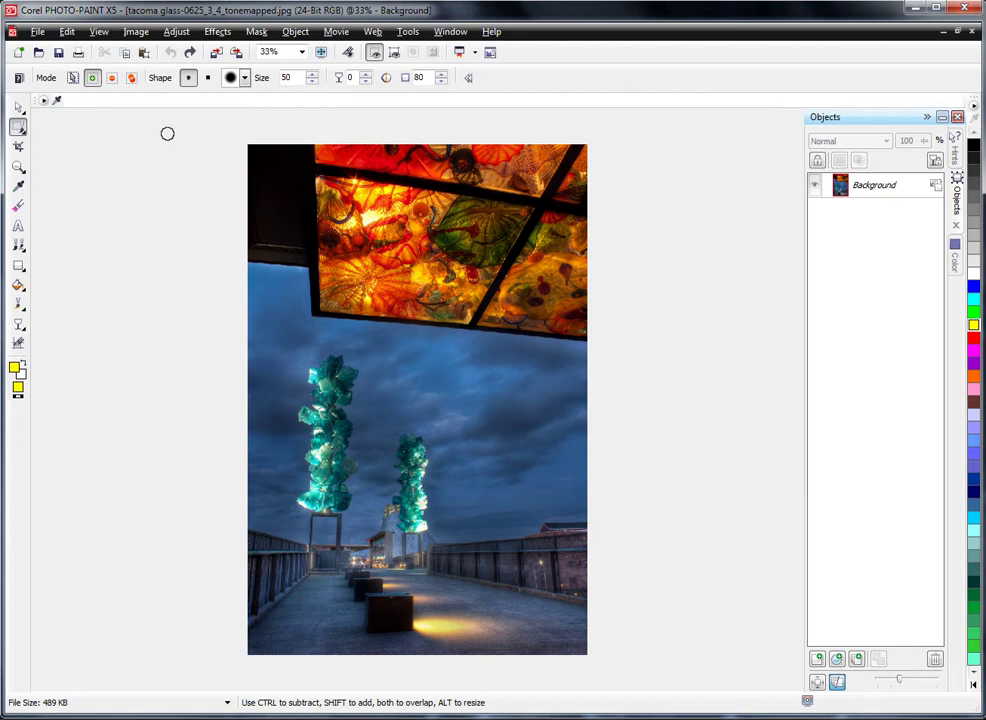
- Convert the photo to 8-bit grayscale, then back to 24-bit RGB color
left_click(137, 32)
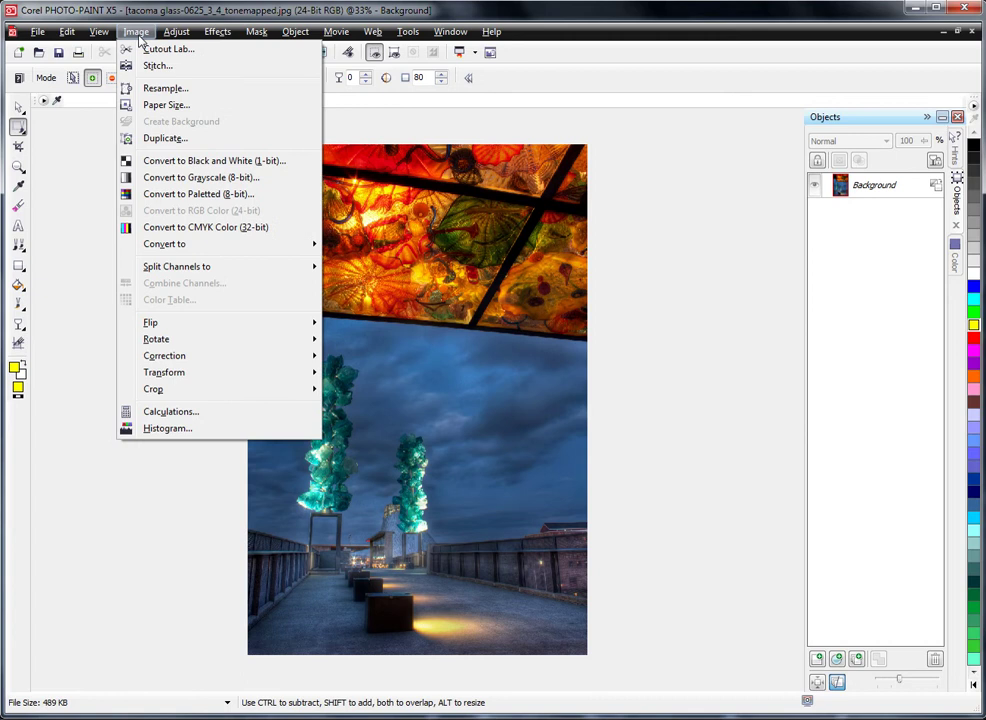
left_click(168, 177)
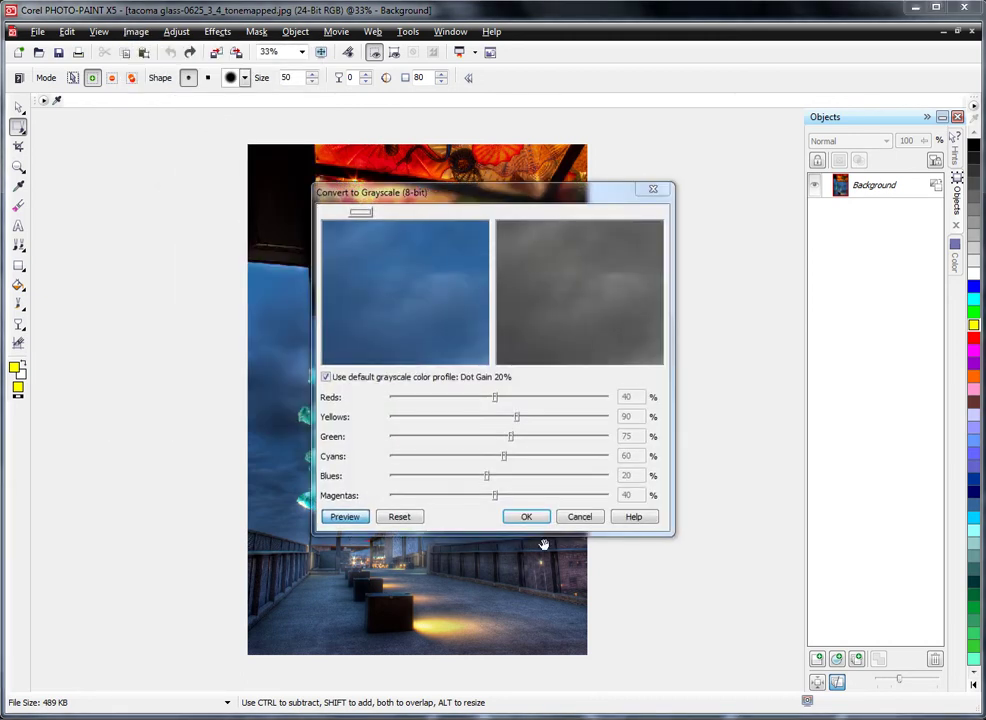
left_click(527, 519)
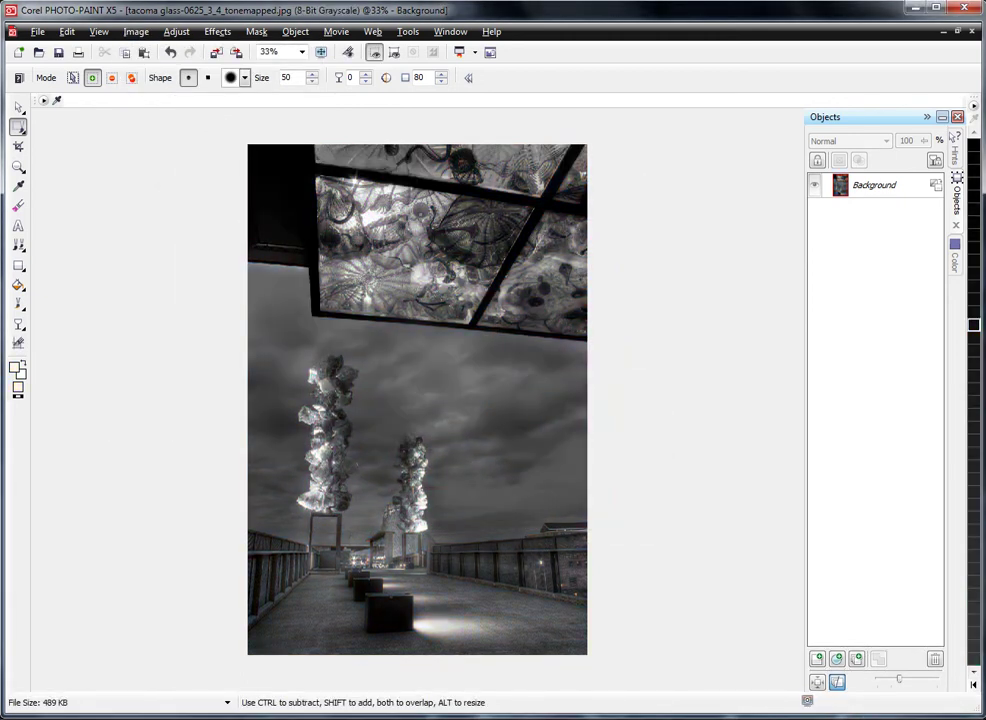
left_click(137, 32)
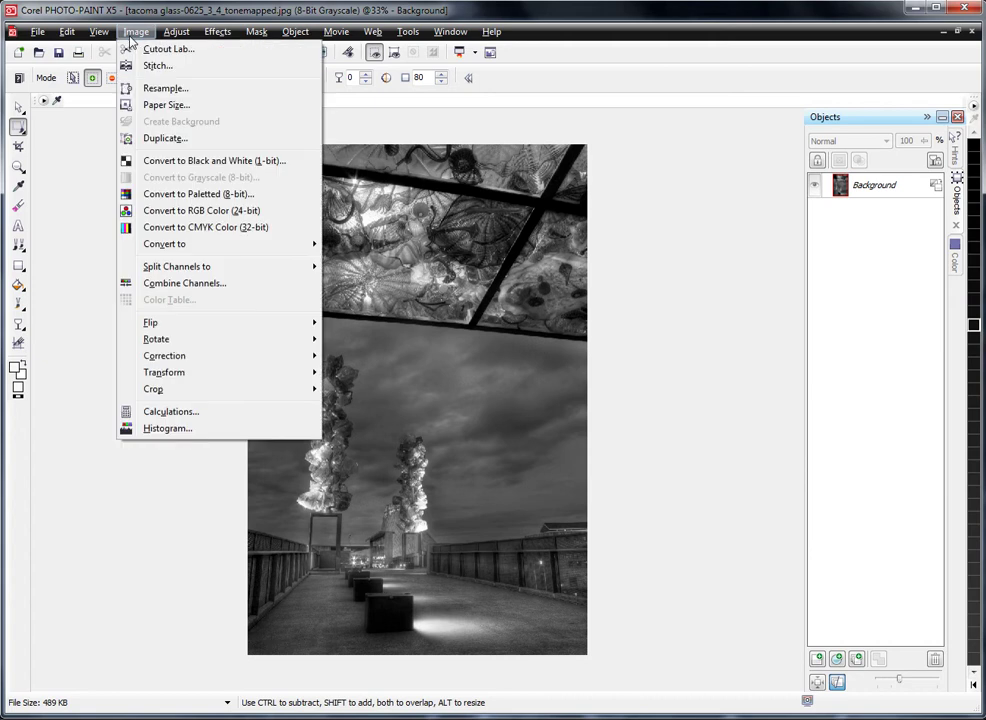
left_click(160, 211)
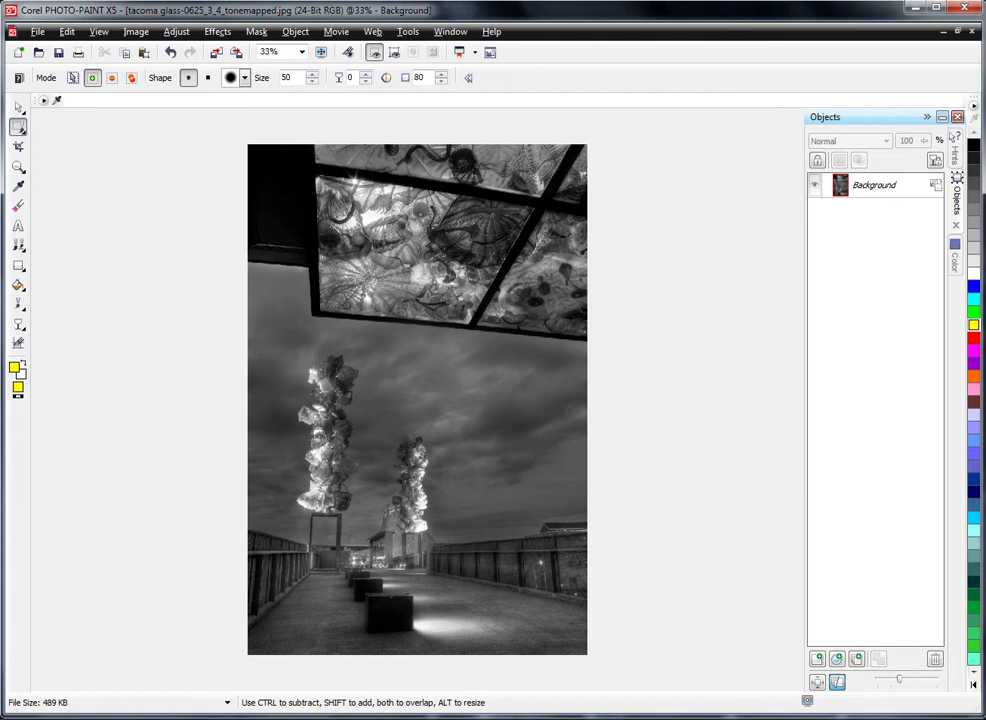
- Zoom to 75%, choose the Brush Mask tool at size 35, and dab the left tower
scroll(252, 302, "up", 1)
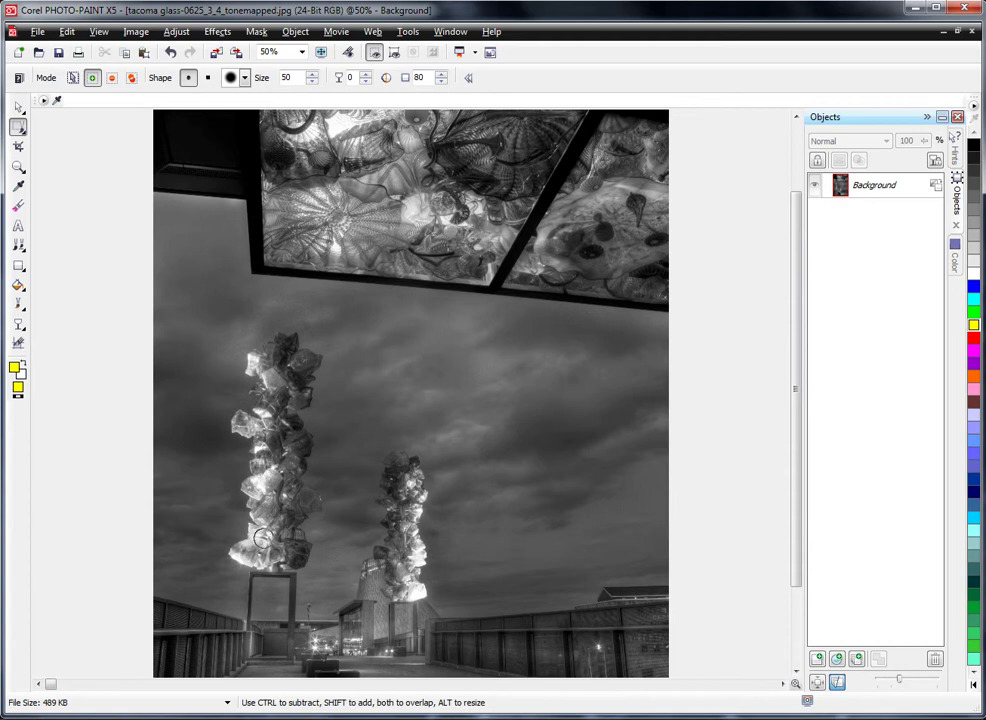
scroll(200, 412, "up", 1)
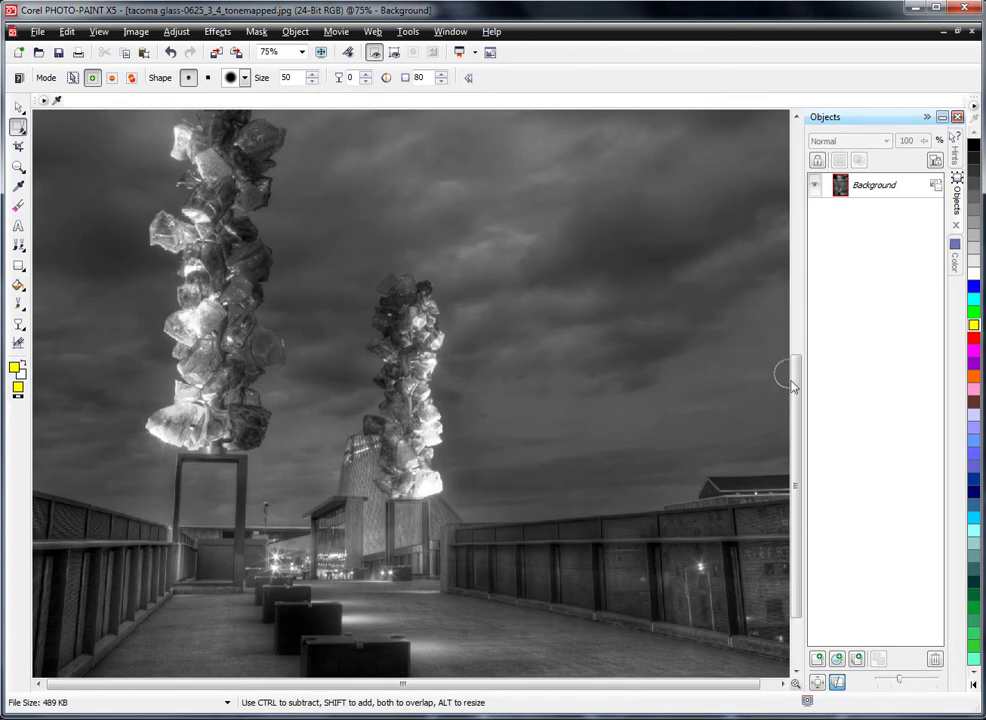
left_click_drag(797, 405, 797, 365)
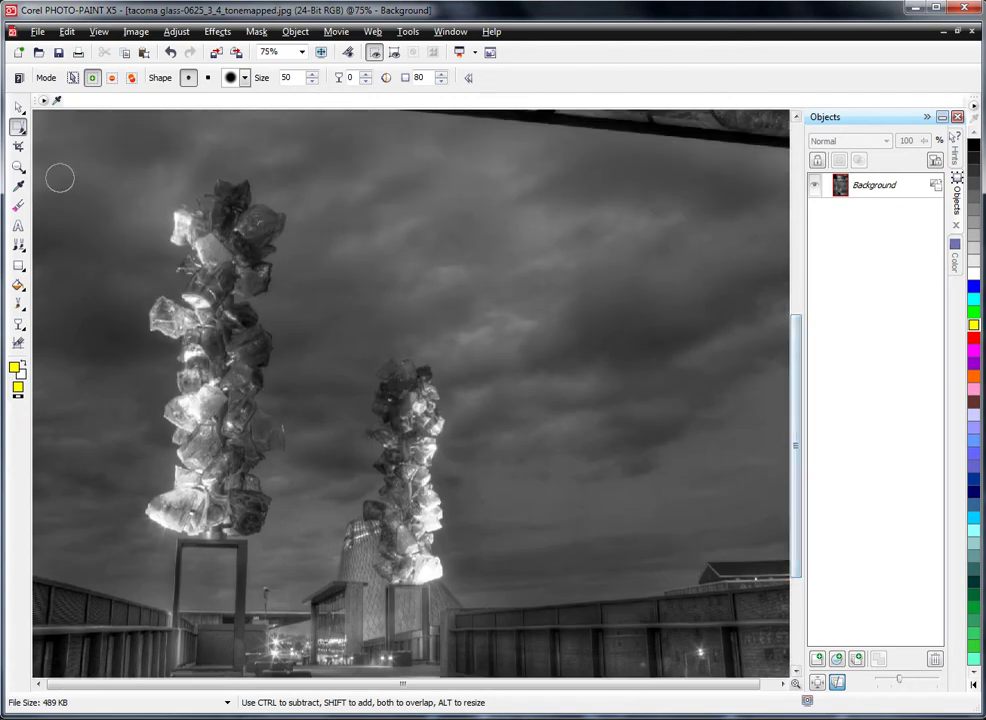
left_click(20, 130)
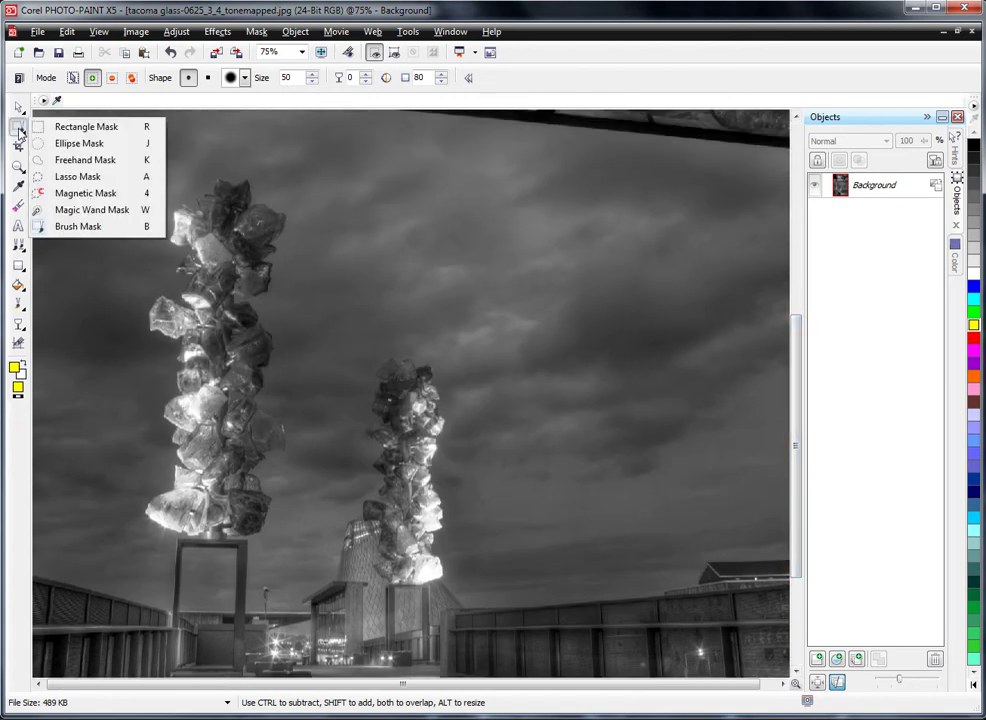
left_click(72, 228)
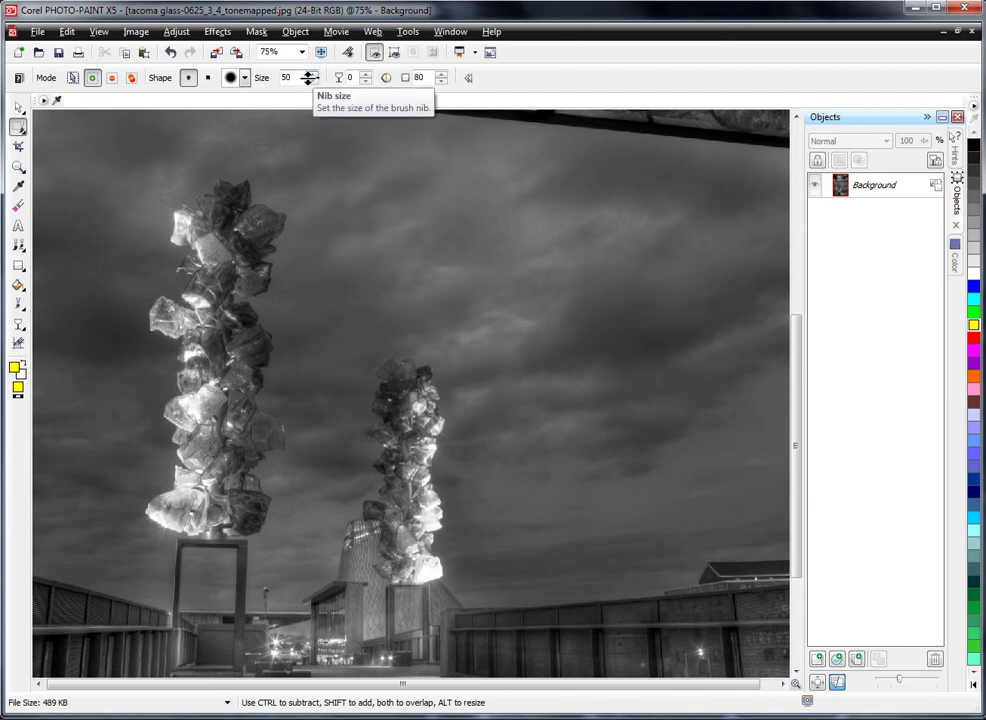
left_click_drag(310, 78, 309, 90)
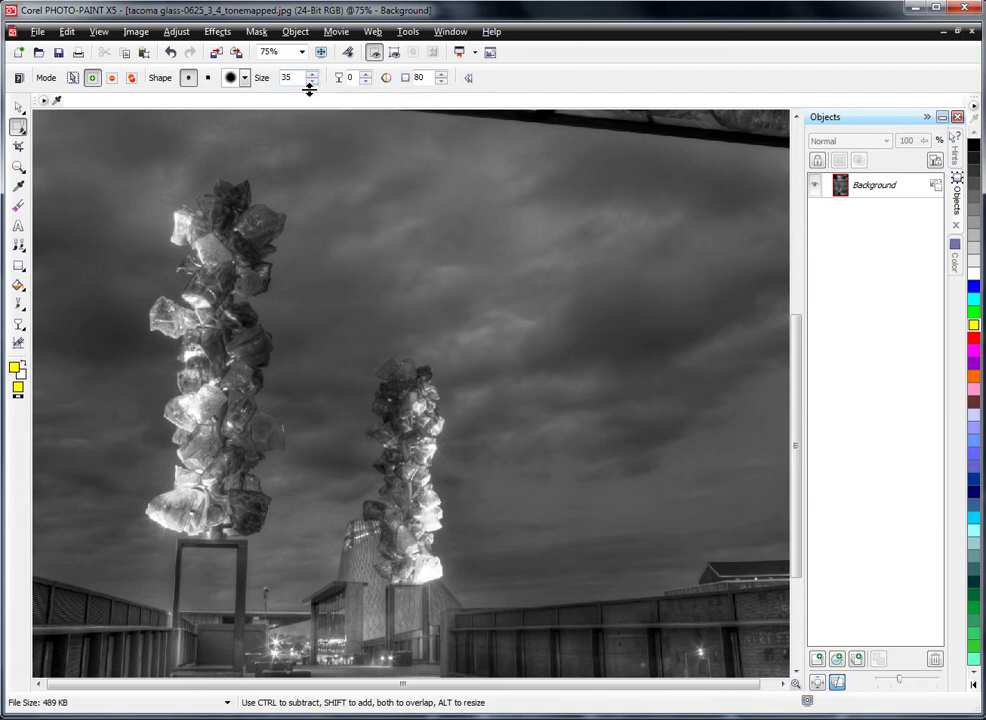
left_click(182, 220)
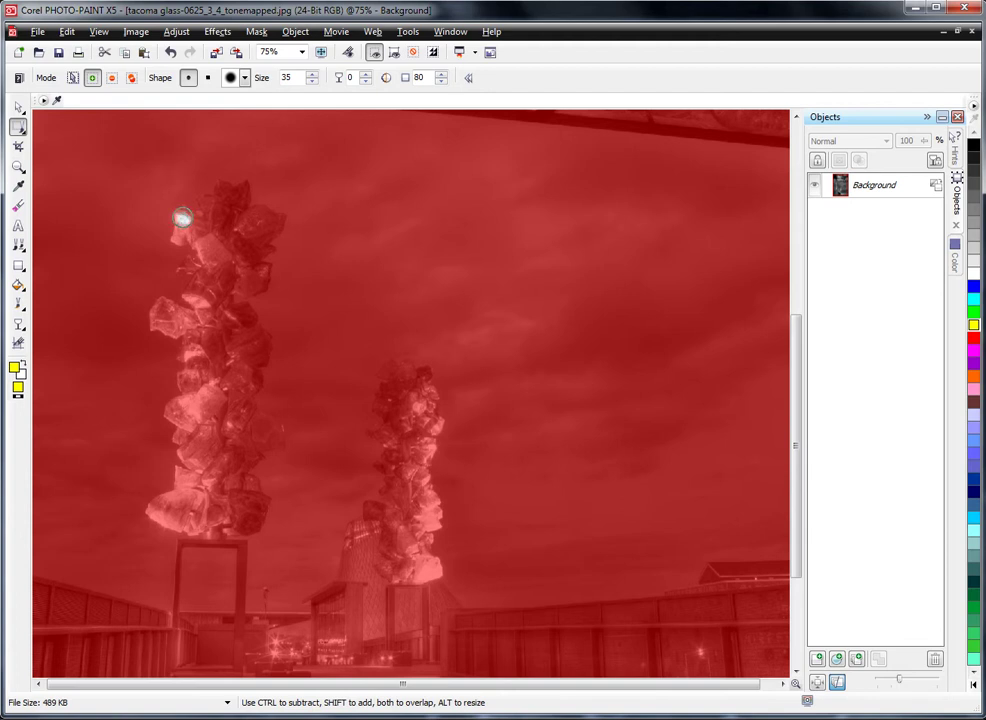
- Brush the left glass tower's crown into the mask using Additive mode
mouse_move(181, 215)
left_mouse_down()
mouse_move(186, 271)
mouse_move(185, 258)
left_mouse_up()
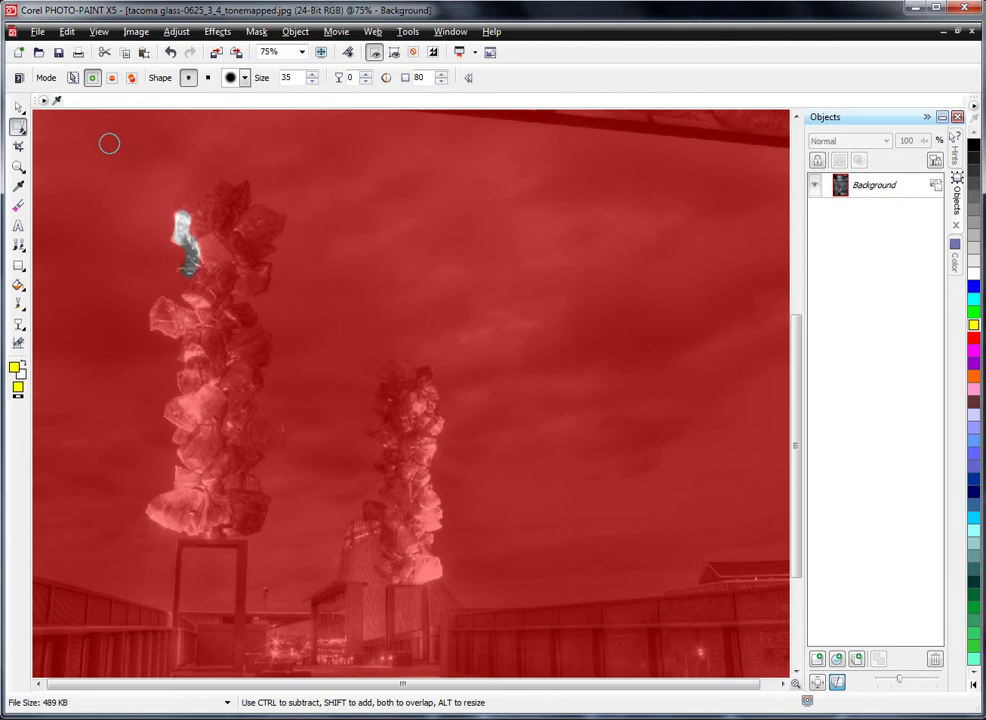
left_click(92, 80)
mouse_move(184, 211)
left_mouse_down()
mouse_move(220, 188)
mouse_move(243, 189)
left_mouse_up()
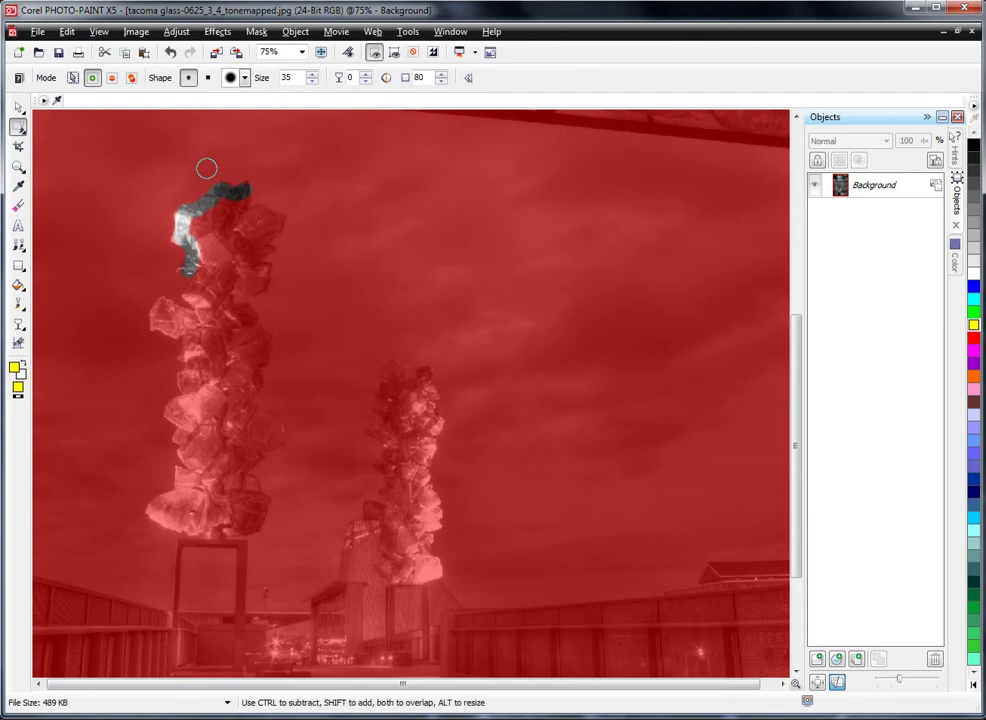
left_click(91, 80)
mouse_move(194, 274)
left_mouse_down()
mouse_move(185, 266)
mouse_move(188, 298)
left_mouse_up()
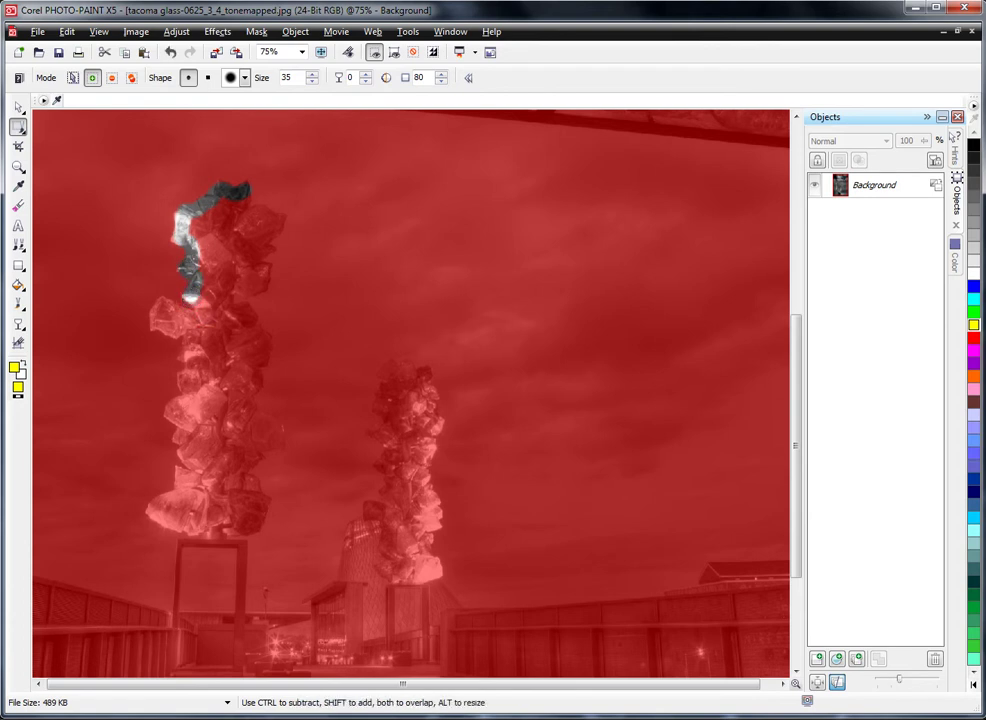
left_click(72, 78)
mouse_move(246, 222)
left_mouse_down()
mouse_move(246, 249)
mouse_move(220, 258)
mouse_move(237, 286)
left_mouse_up()
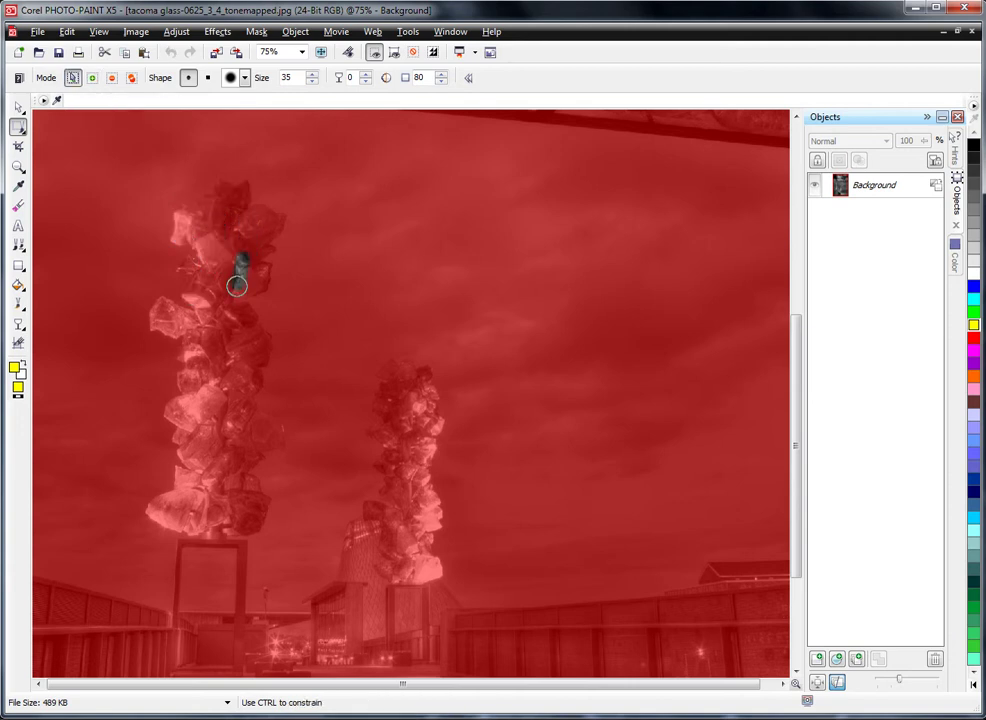
left_click(92, 78)
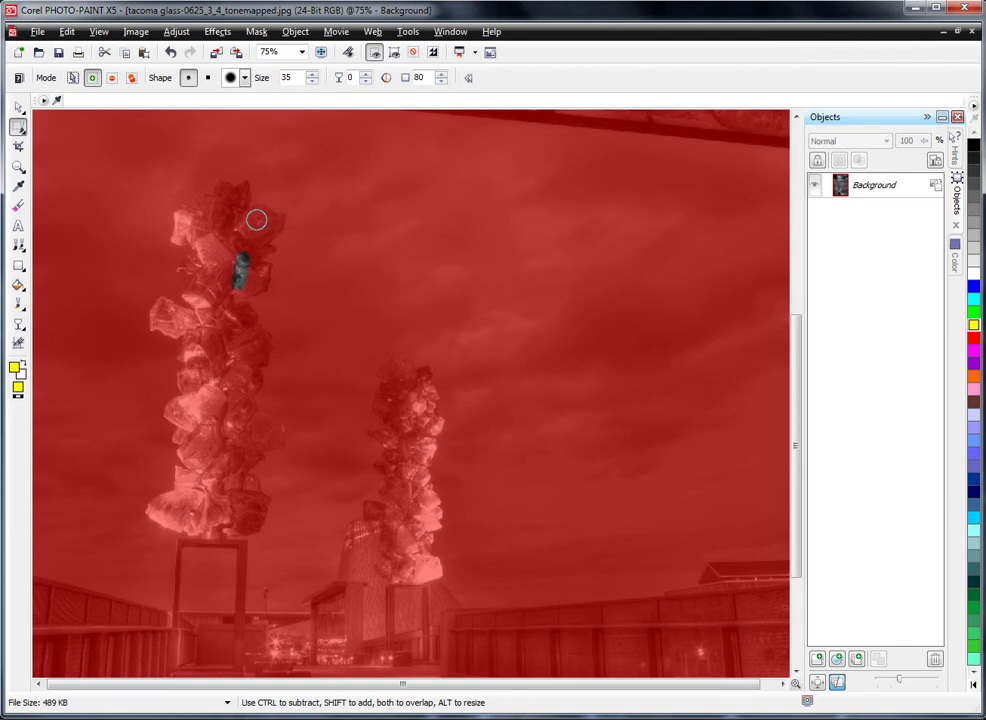
mouse_move(222, 189)
left_mouse_down()
mouse_move(183, 216)
mouse_move(211, 202)
mouse_move(178, 216)
mouse_move(177, 240)
mouse_move(188, 228)
mouse_move(180, 238)
mouse_move(197, 256)
mouse_move(181, 271)
mouse_move(196, 267)
mouse_move(191, 226)
mouse_move(213, 281)
mouse_move(197, 220)
mouse_move(205, 227)
mouse_move(213, 205)
mouse_move(248, 188)
mouse_move(250, 209)
mouse_move(279, 220)
mouse_move(263, 242)
mouse_move(267, 288)
left_mouse_up()
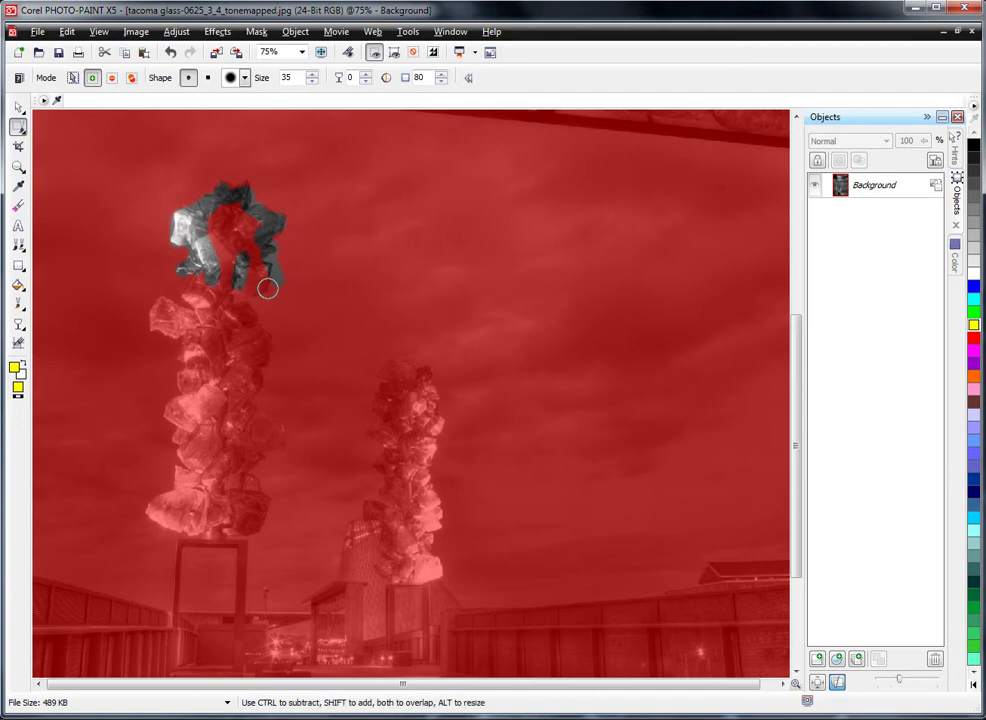
- In Subtractive mode, trim the stray background tail from the sculpture mask
scroll(267, 288, "up", 3)
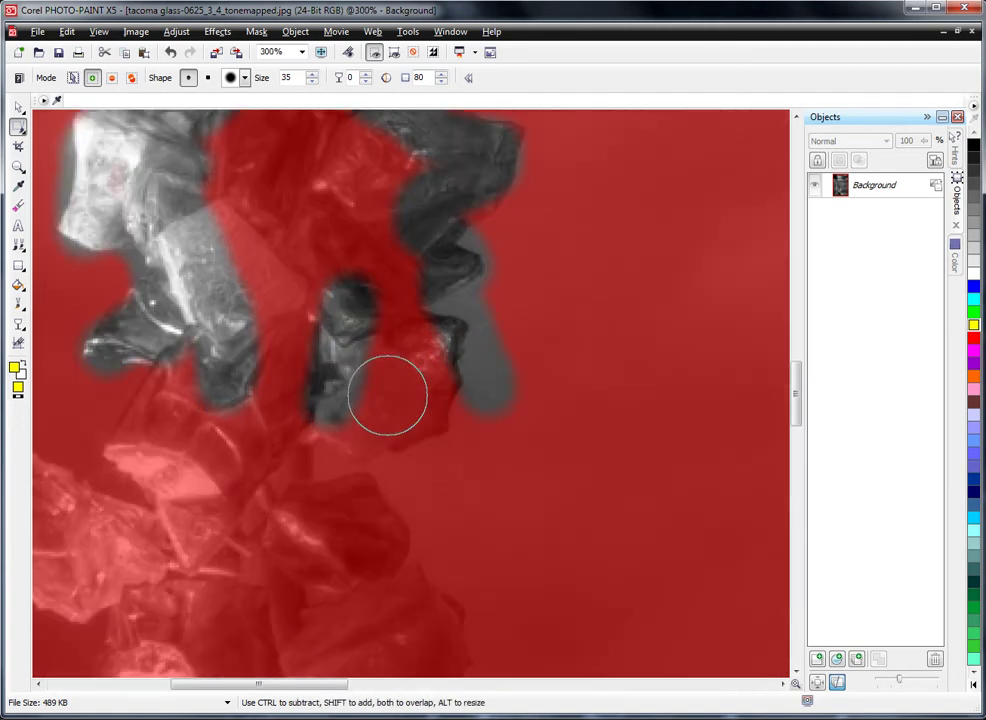
left_click_drag(388, 395, 450, 345)
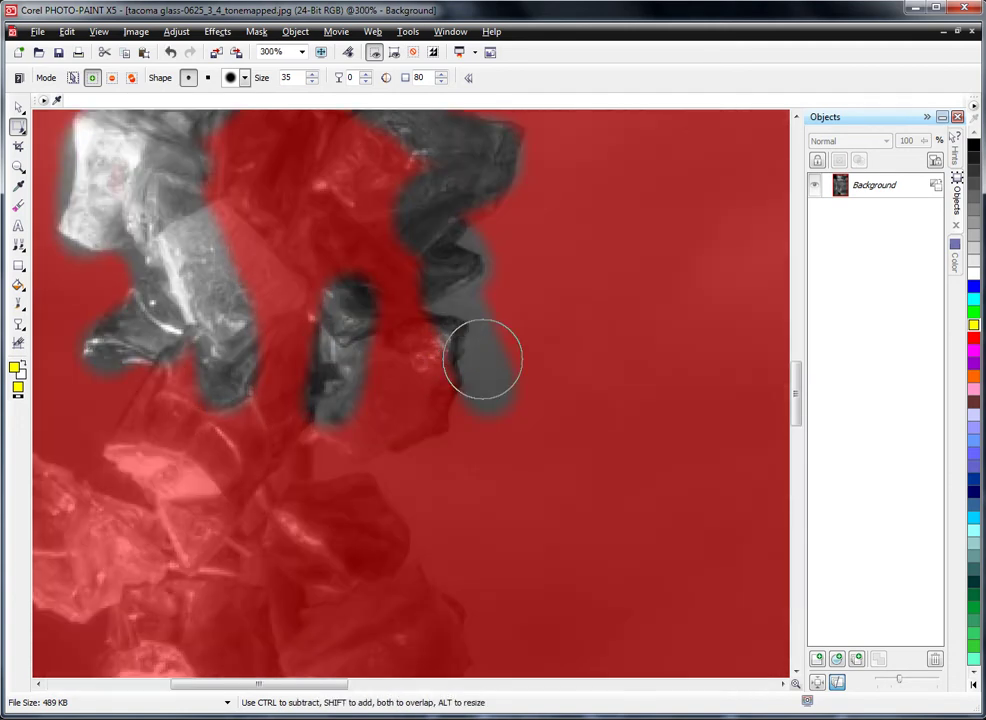
left_click(112, 80)
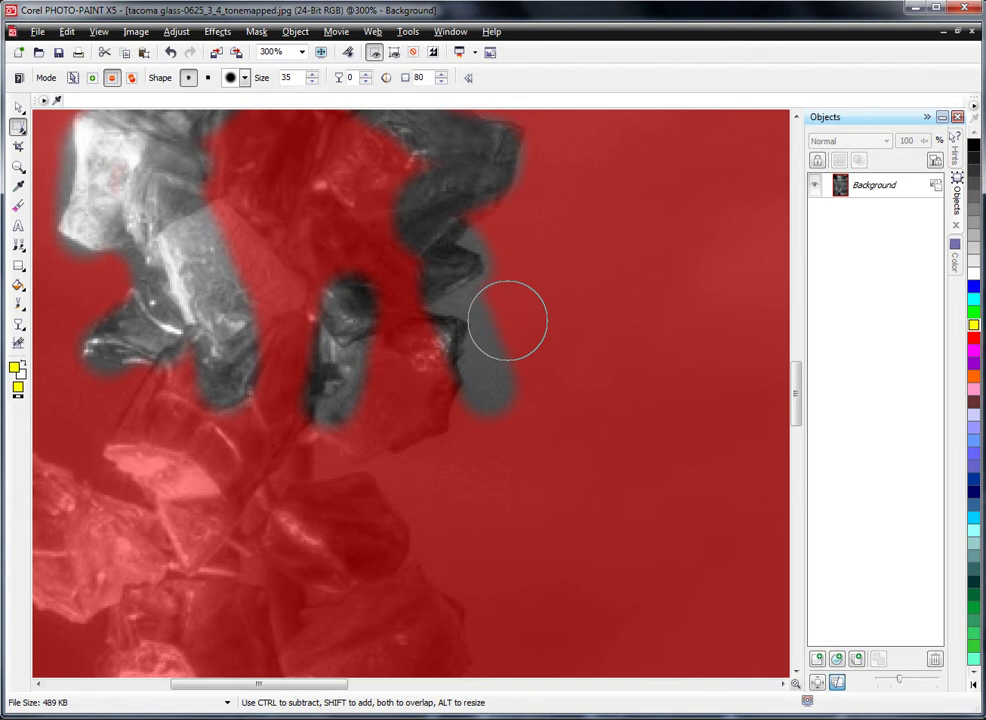
mouse_move(507, 320)
left_mouse_down()
mouse_move(483, 424)
mouse_move(492, 337)
left_mouse_up()
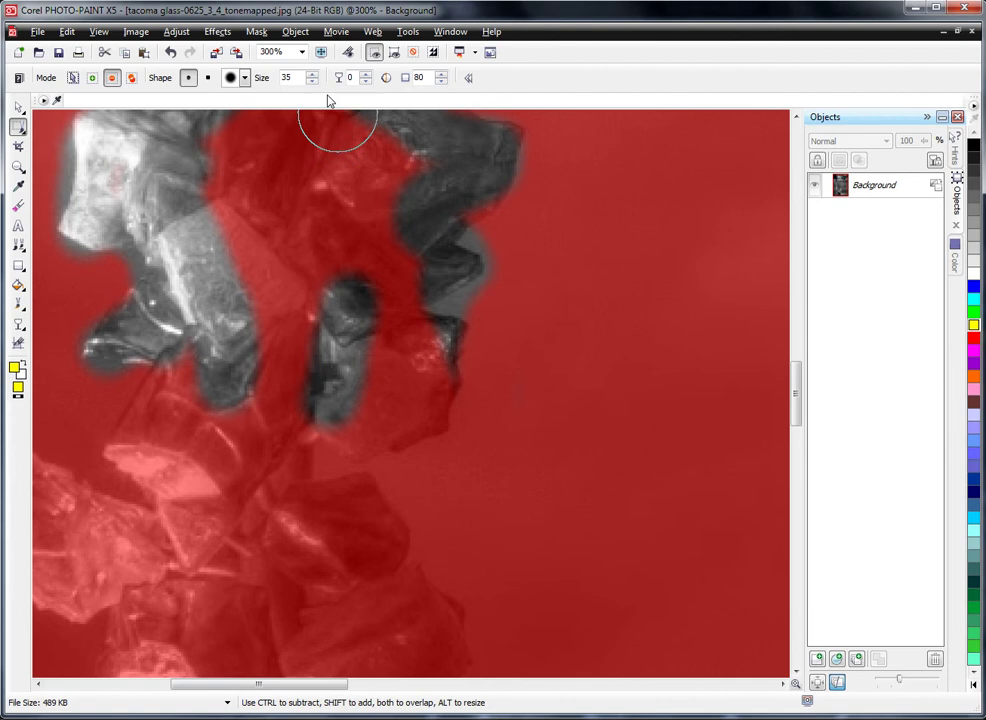
- Shrink the mask brush to size 10 and clean the mask edge around the glass
left_click(288, 77)
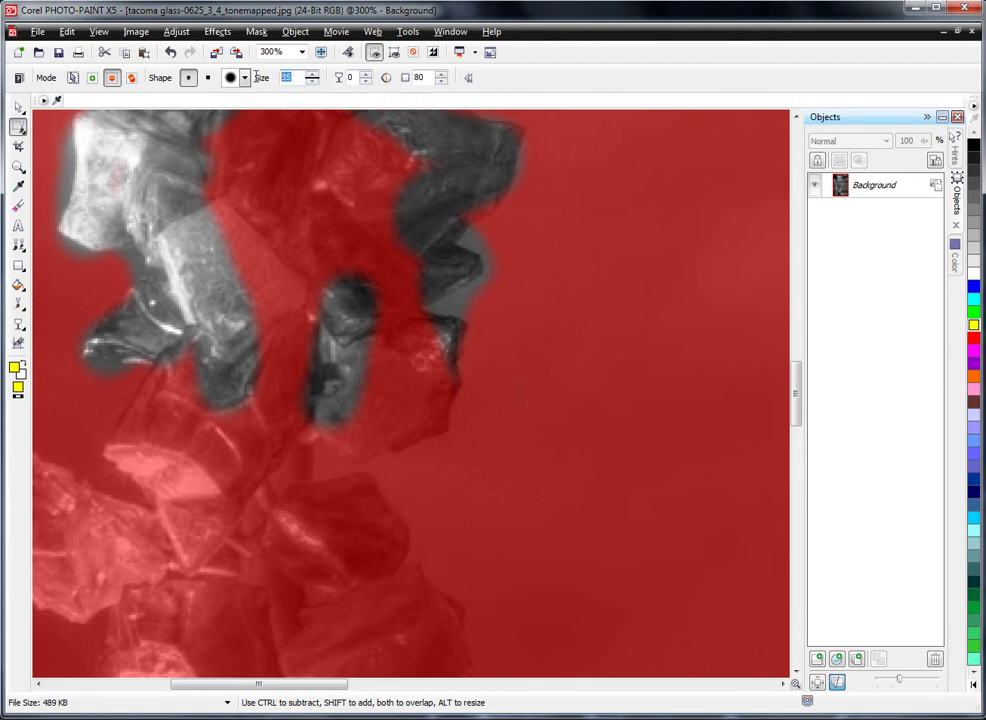
type("10")
key("Return")
mouse_move(474, 290)
left_mouse_down()
mouse_move(439, 309)
mouse_move(463, 308)
mouse_move(489, 267)
mouse_move(468, 240)
mouse_move(472, 227)
mouse_move(497, 290)
mouse_move(456, 315)
mouse_move(468, 310)
mouse_move(522, 340)
mouse_move(520, 353)
mouse_move(477, 348)
mouse_move(472, 326)
mouse_move(472, 368)
mouse_move(490, 265)
left_mouse_up()
scroll(506, 255, "down", 1)
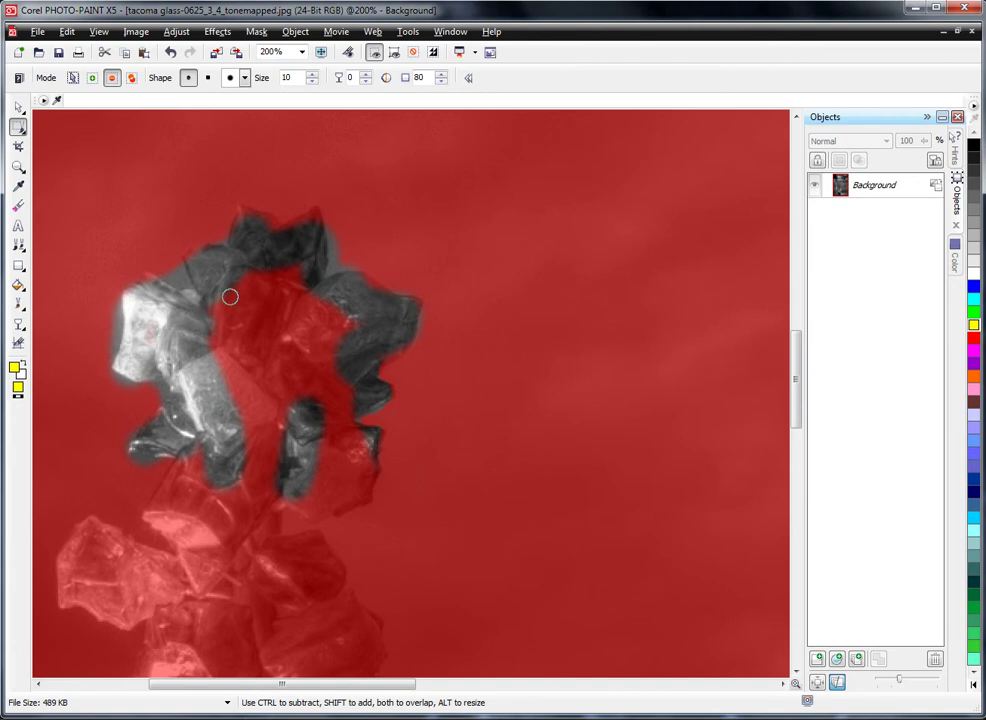
scroll(225, 287, "down", 1)
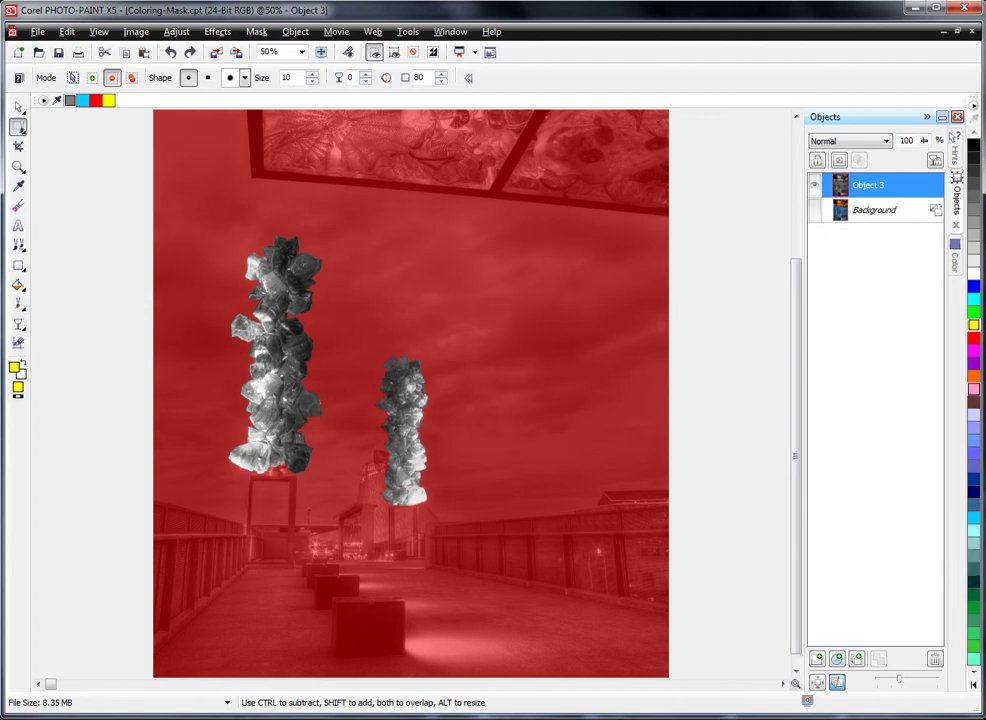
- Fill the left sculpture with cyan at fill transparency 30
left_click(974, 517)
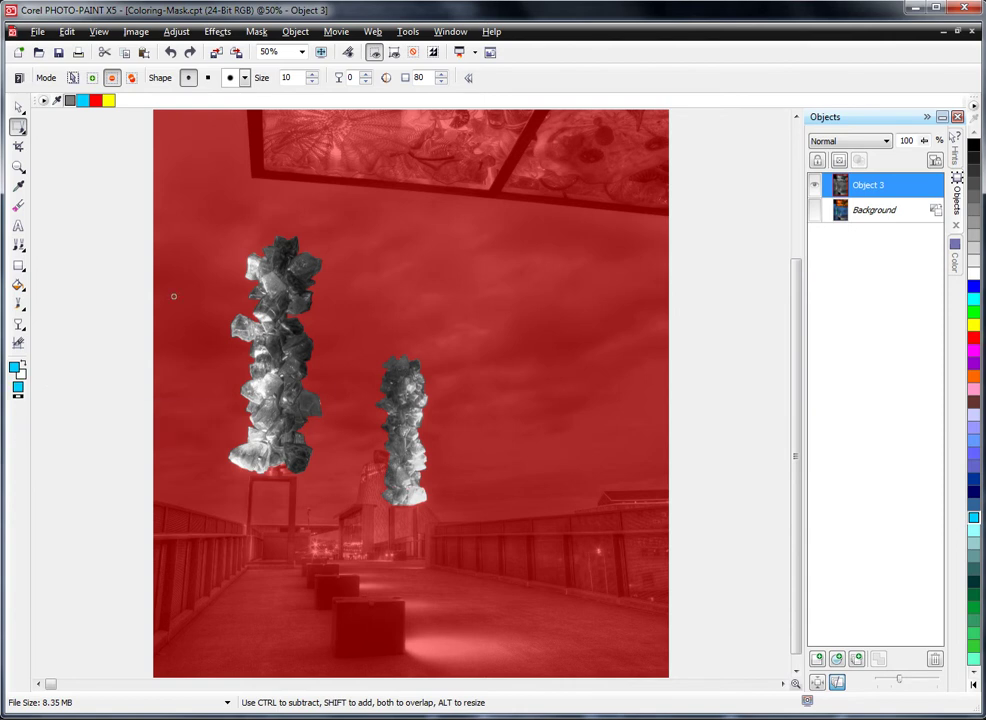
left_click(17, 285)
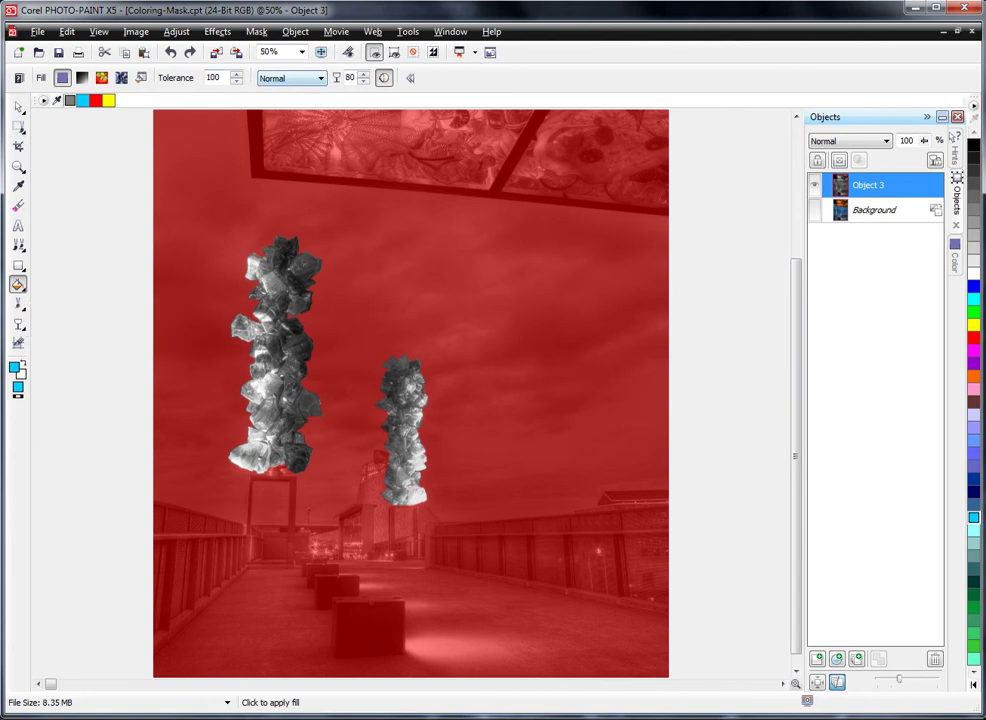
double_click(350, 77)
type("30")
key("Return")
left_click(276, 350)
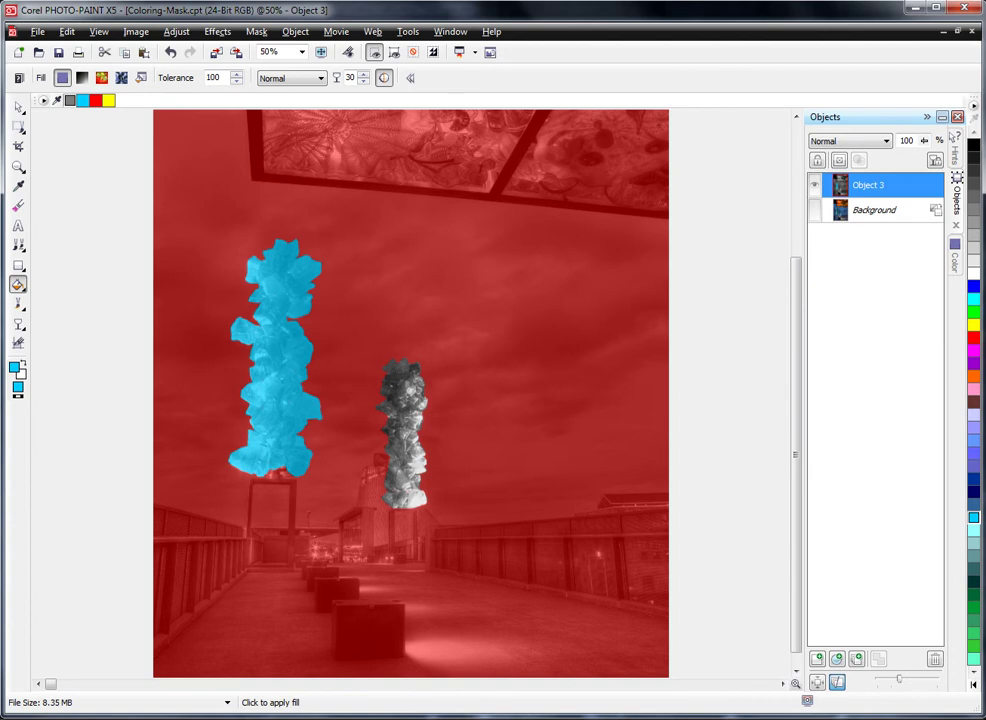
- Preview without the mask, undo the cyan fill, and enter transparency 80
key("ctrl+shift+r")
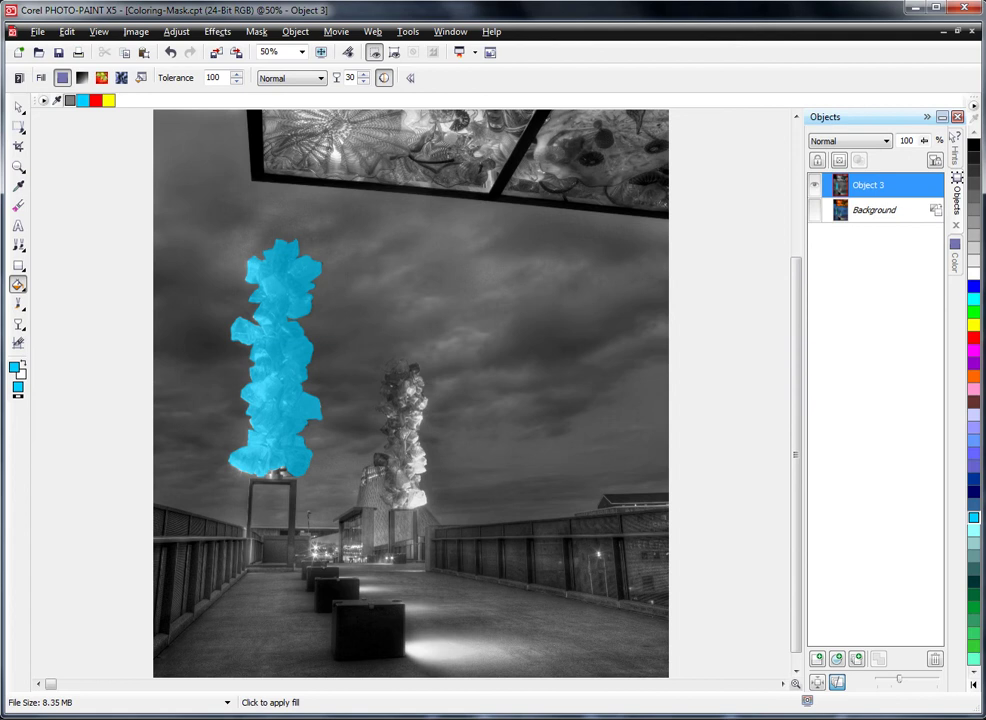
key("ctrl+z")
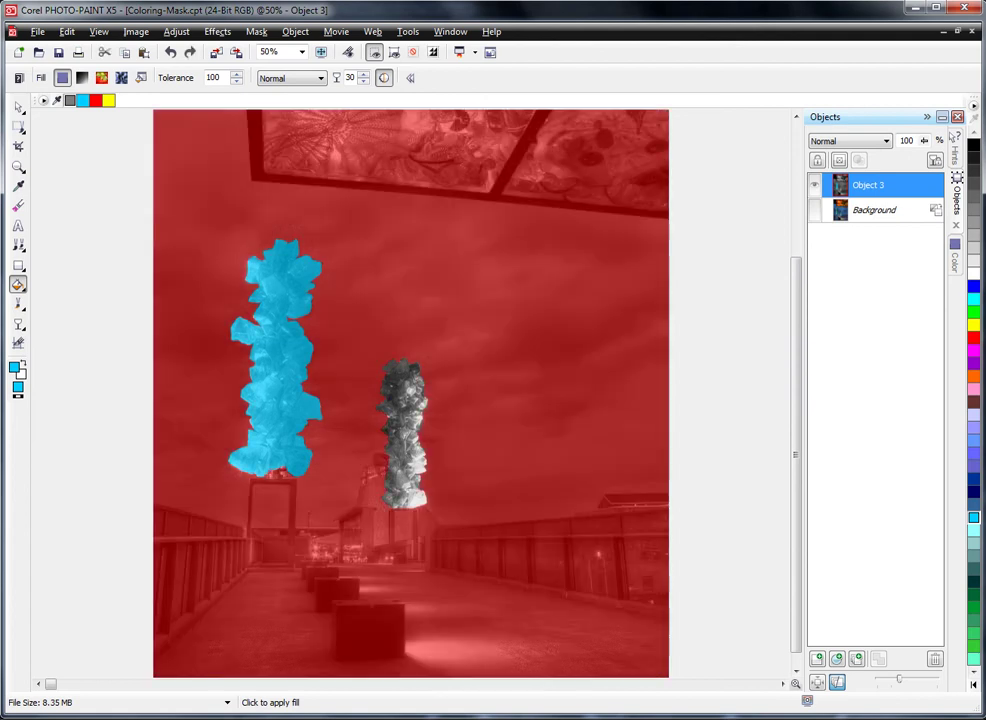
key("ctrl+z")
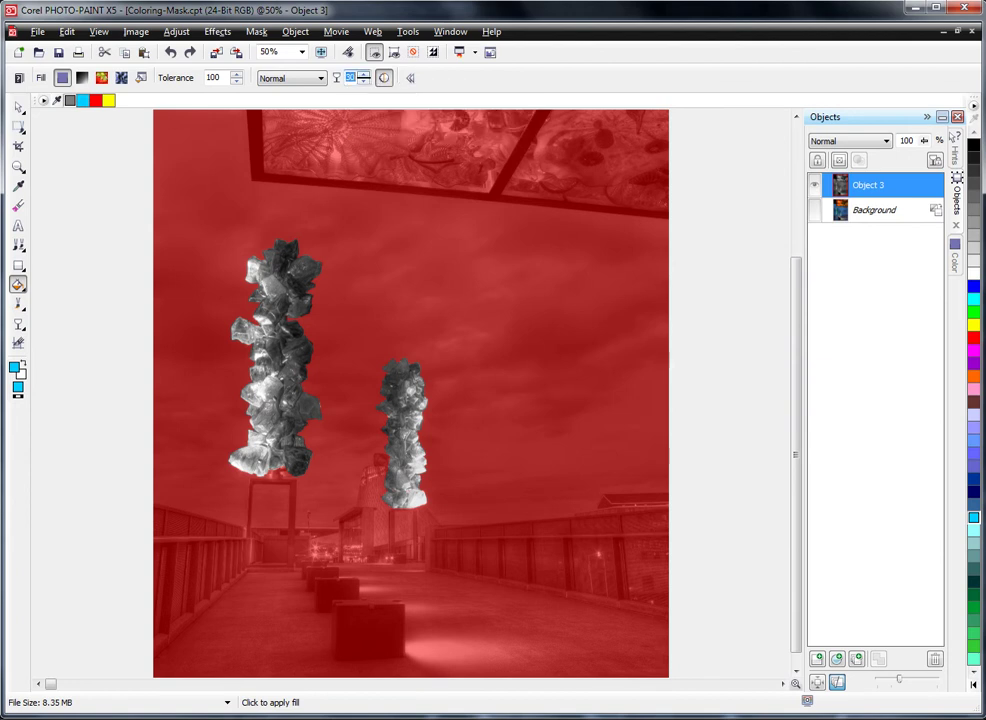
type("80")
- Trial-tint both sculptures cyan, preview without the mask, then undo
left_click(275, 380)
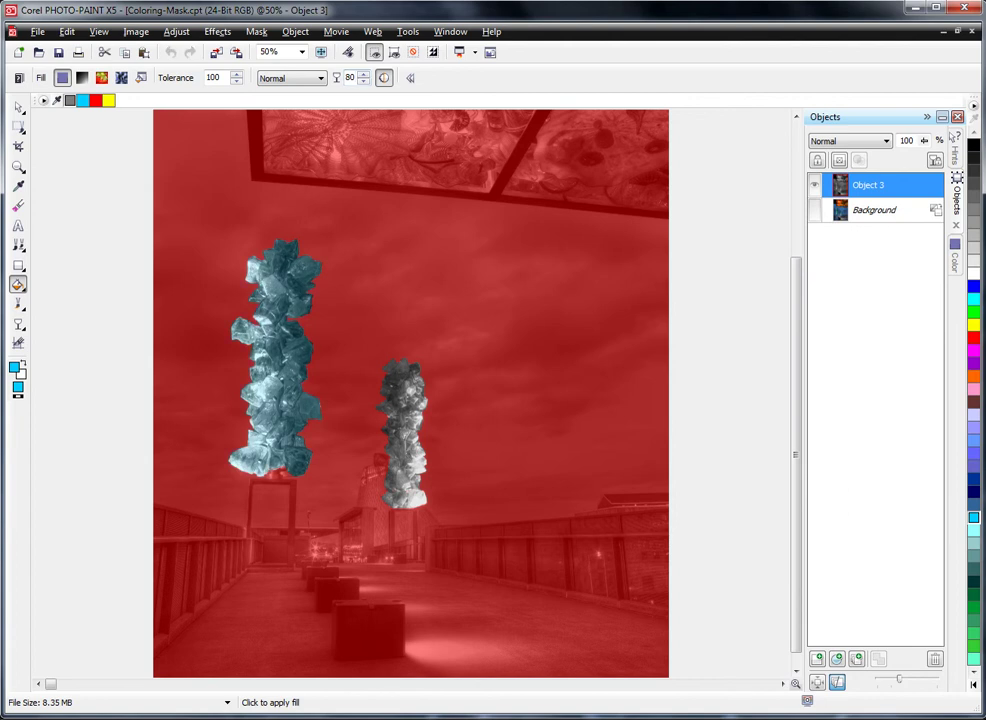
left_click(402, 430)
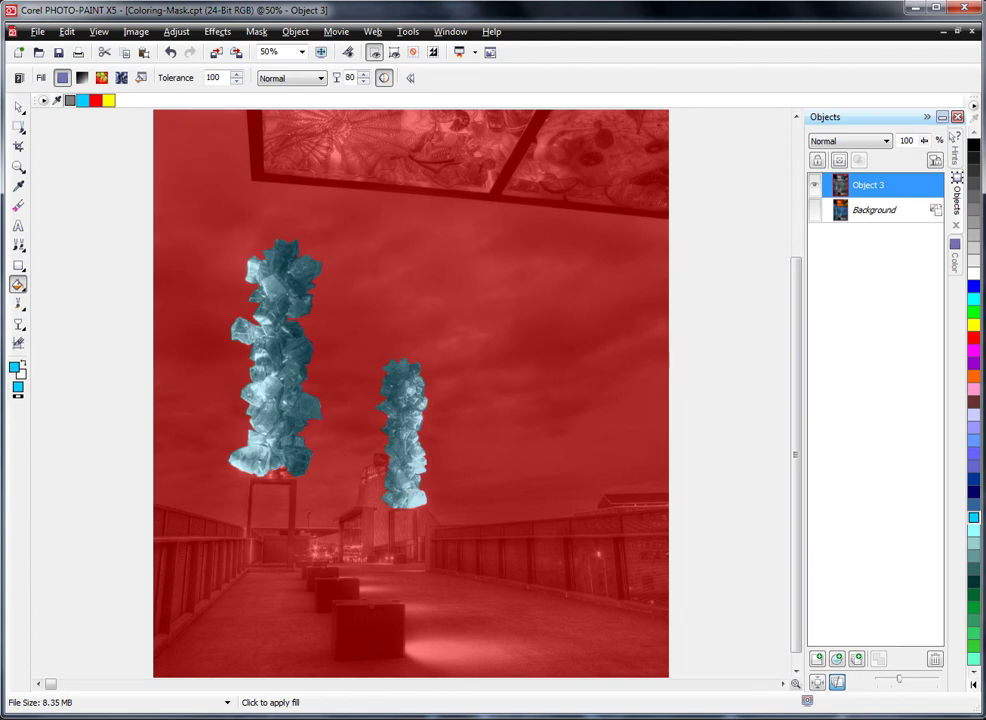
key("ctrl+shift+r")
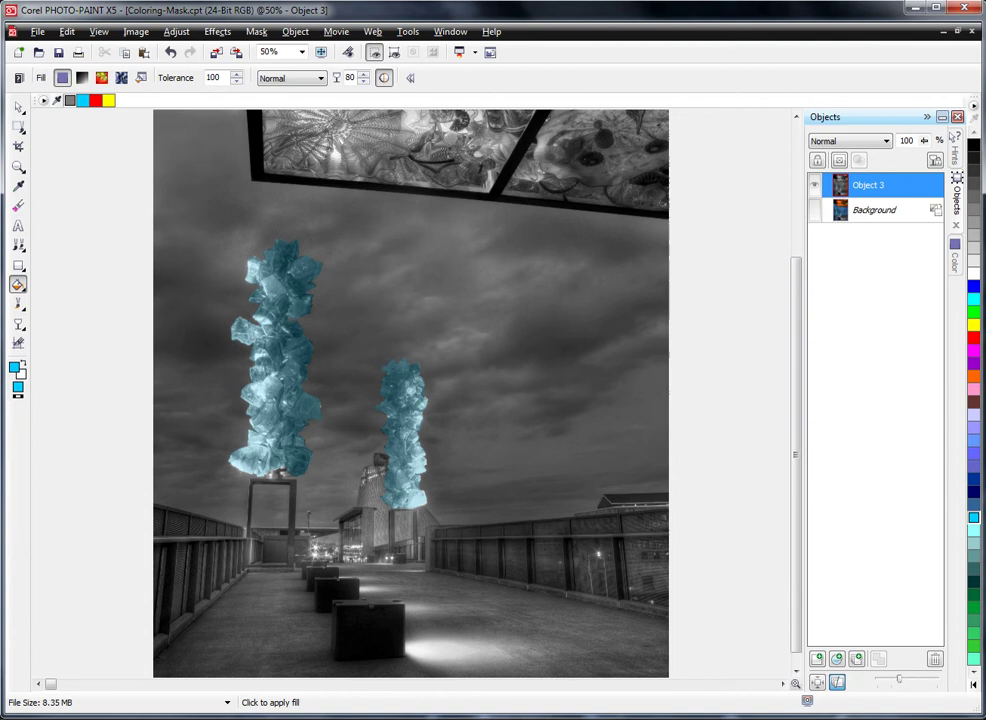
key("ctrl+z")
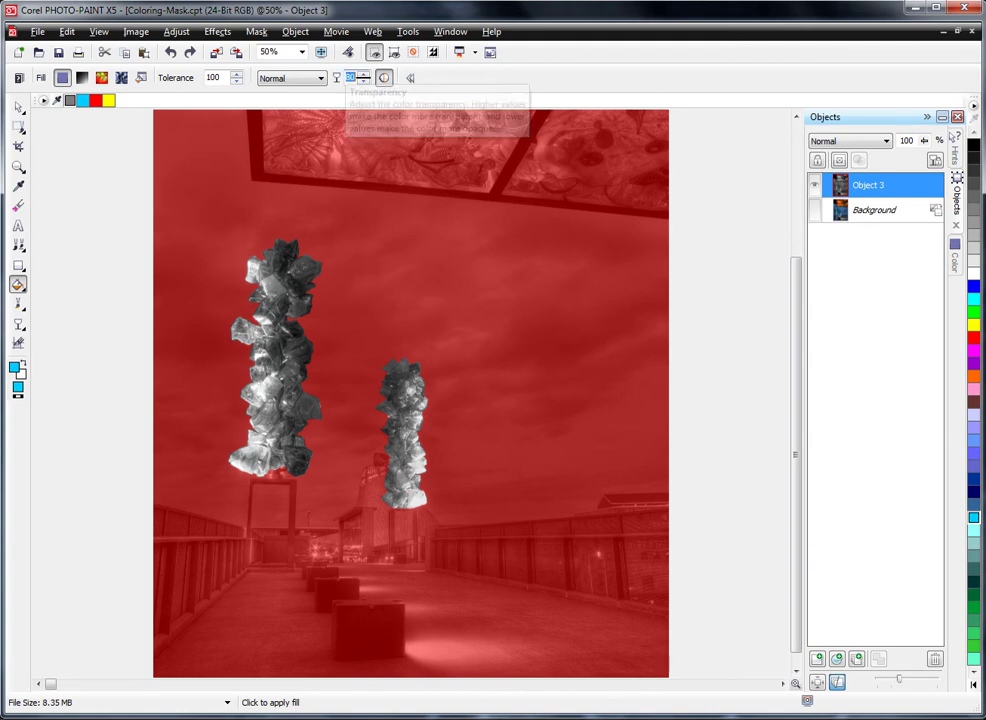
- Refill both towers with cyan at transparency 70 and remove the mask
double_click(352, 77)
type("70")
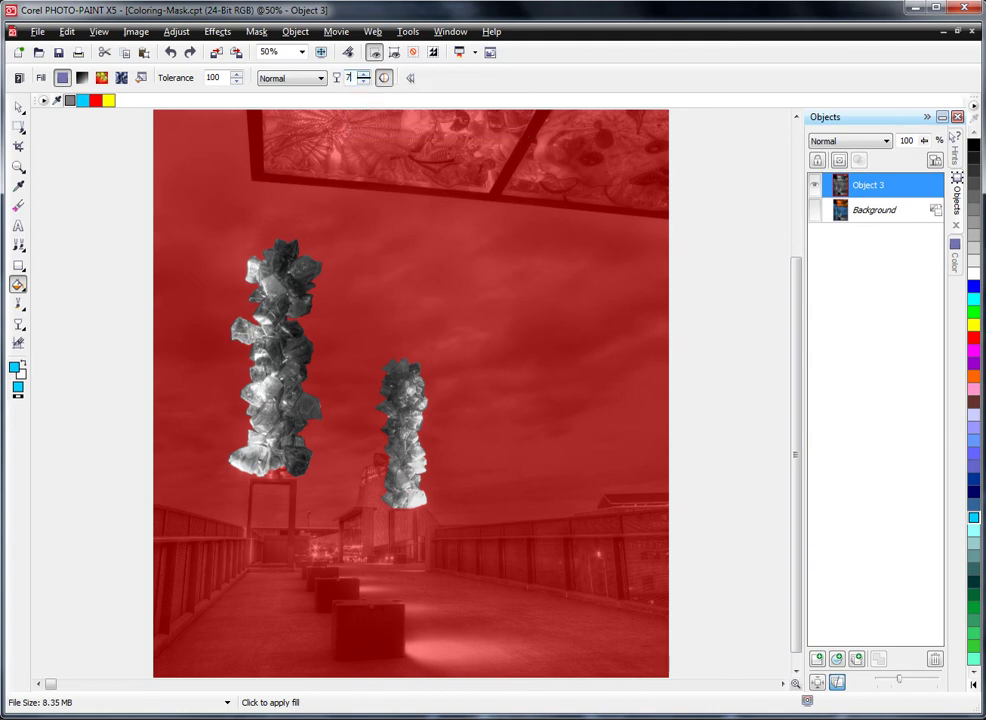
left_click(275, 350)
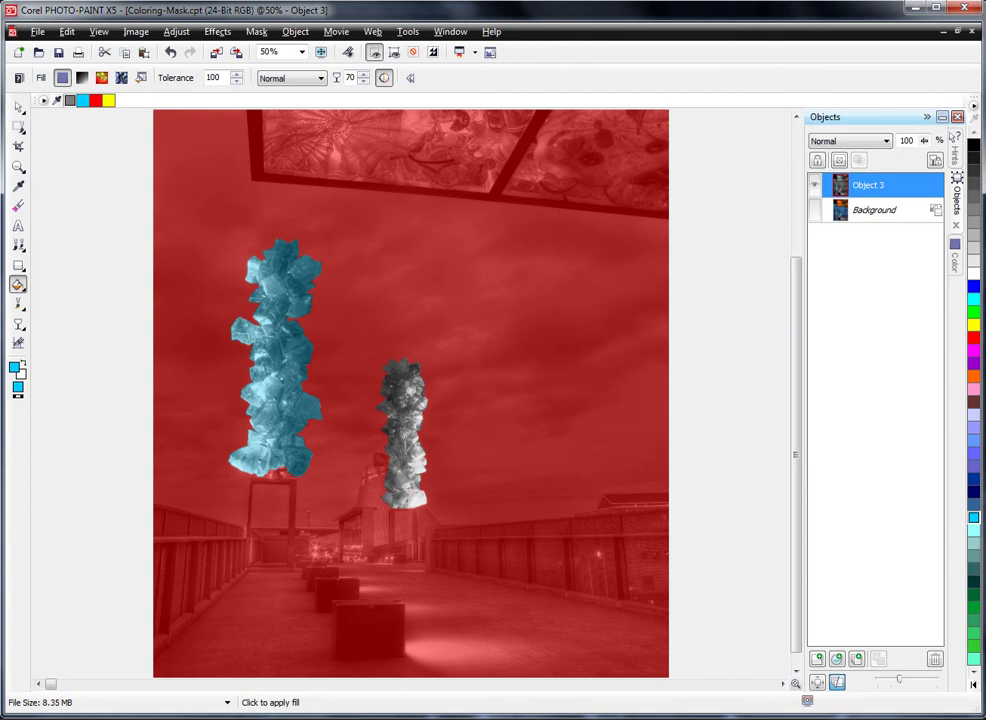
left_click(402, 430)
key("ctrl+shift+r")
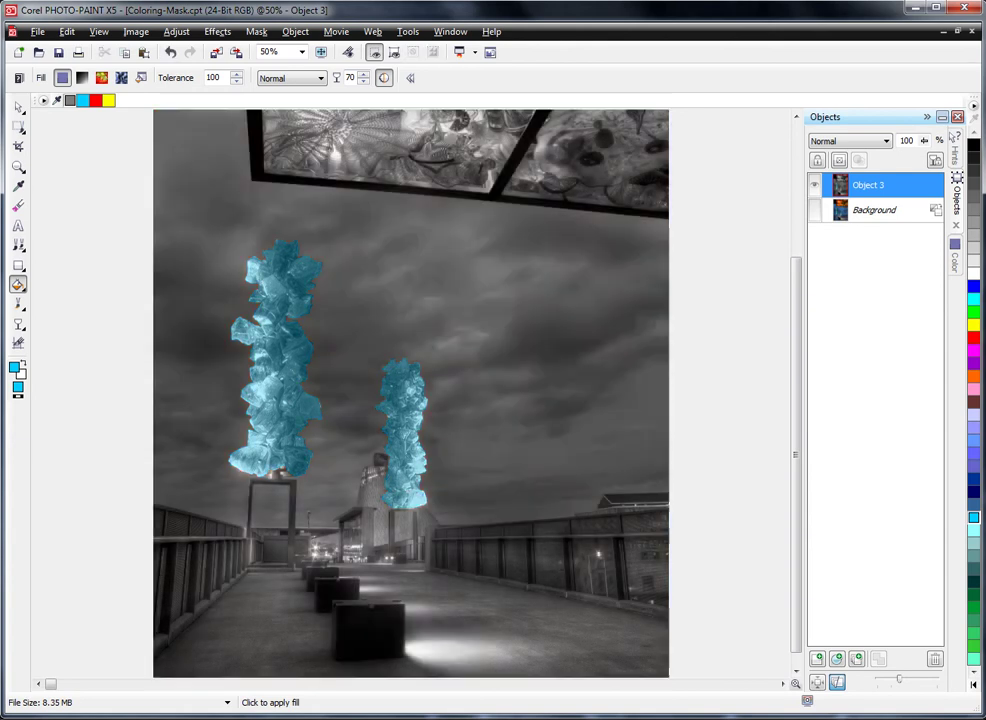